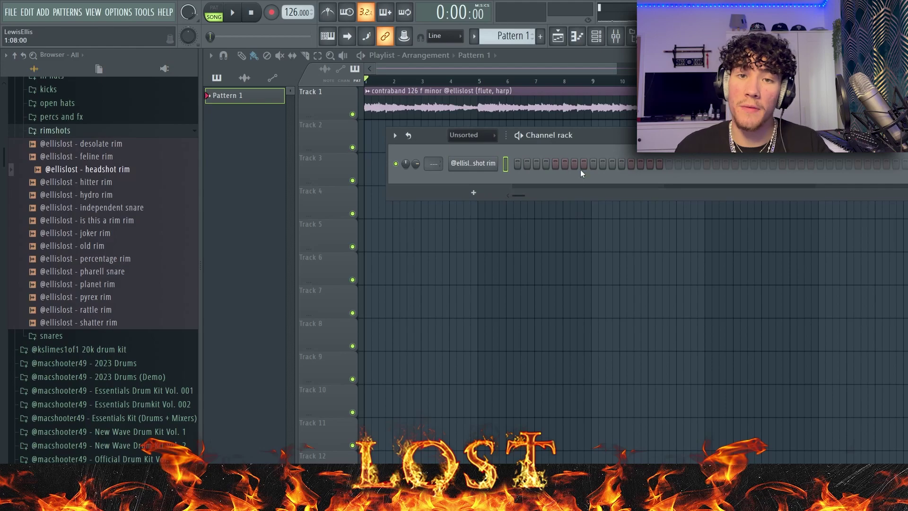
# Open the headshot rim's piano roll and duplicate its C5 hit on beat 3 across the following bars
pyautogui.press('F7')
pyautogui.press('space')
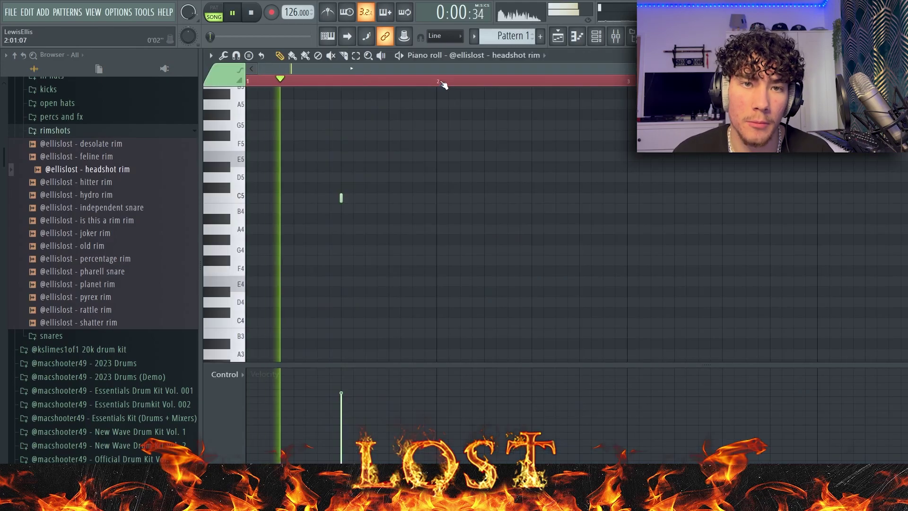
pyautogui.hotkey('ctrl', 'b')
pyautogui.hotkey('ctrl', 'b')
pyautogui.hotkey('ctrl', 'b')
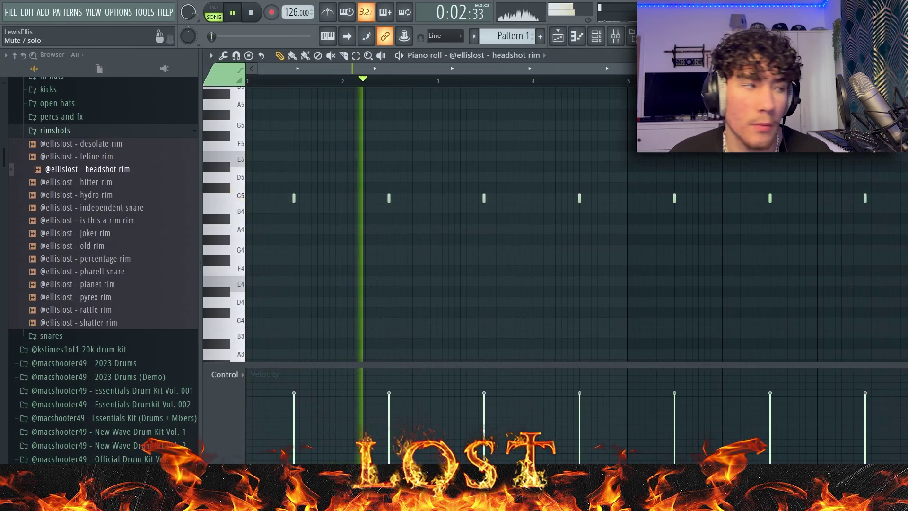
pyautogui.press('space')
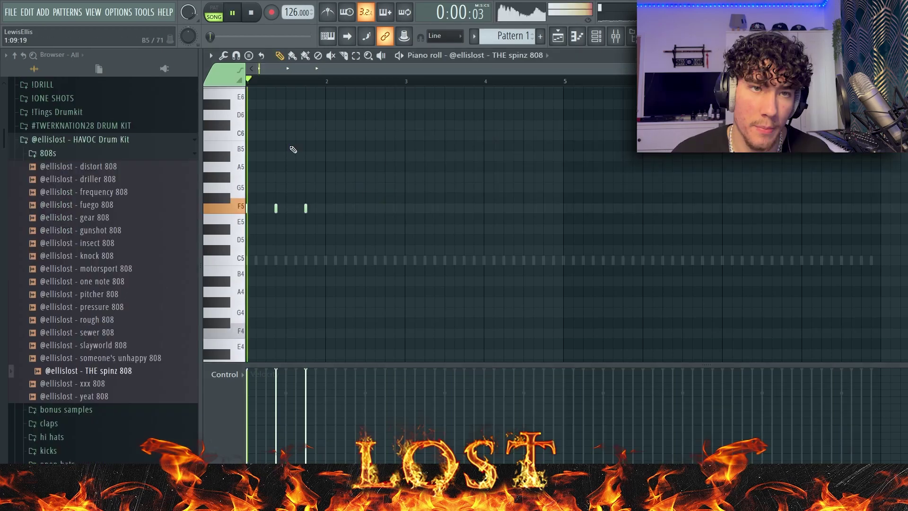
# Add three F5 hits in bar 3 and two G#5 hits in bar 4 of the spinz 808, and duplicate the four-bar pattern
pyautogui.press('space')
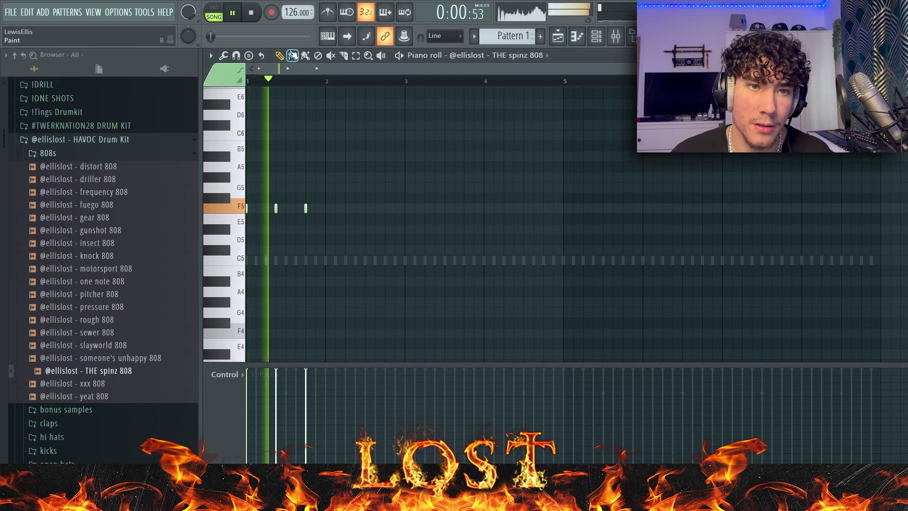
pyautogui.click(405, 208)
pyautogui.click(440, 208)
pyautogui.click(466, 208)
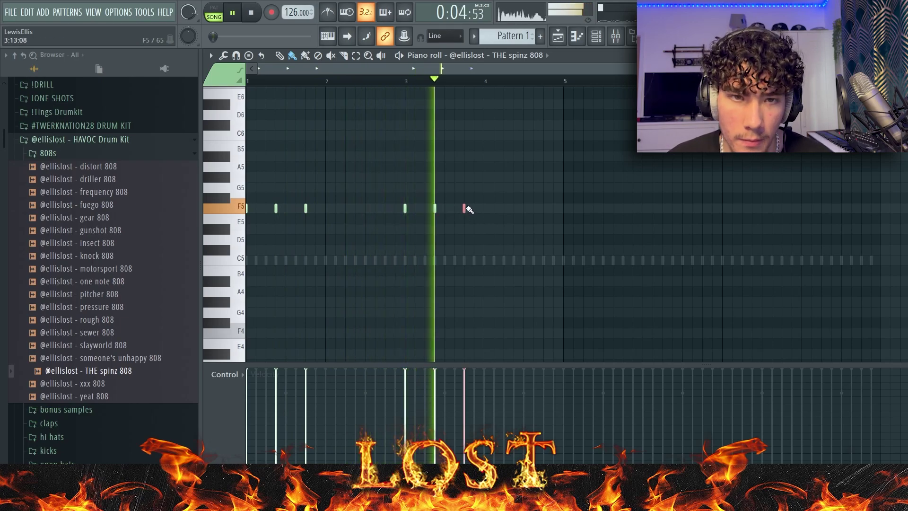
pyautogui.scroll(1, 520, 200)
pyautogui.scroll(-1, 520, 200)
pyautogui.click(504, 177)
pyautogui.click(523, 177)
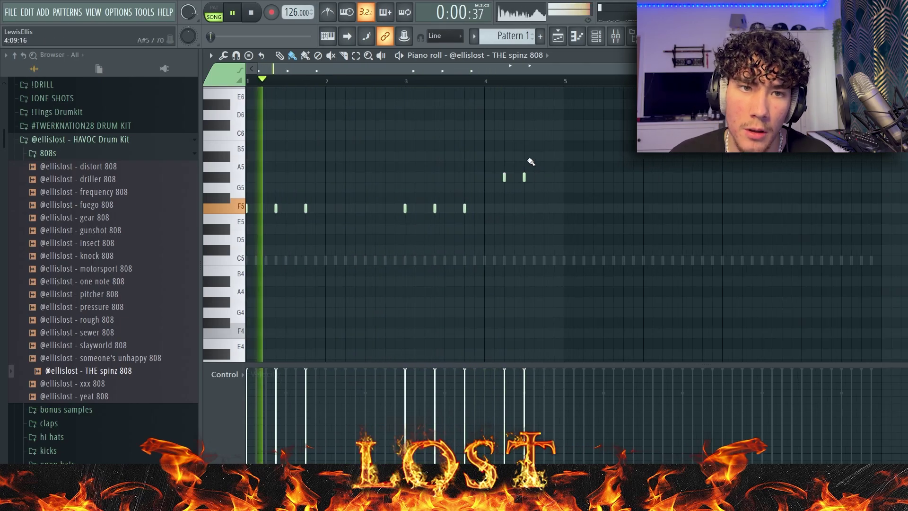
pyautogui.hotkey('ctrl', 'b')
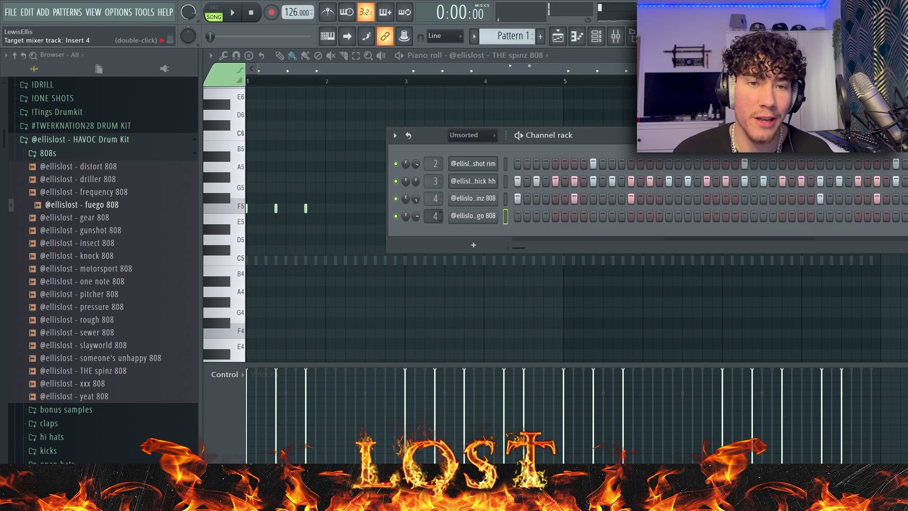
# Open the piano roll of the fuego 808 channel
pyautogui.rightClick(458, 217)
pyautogui.click(512, 220)
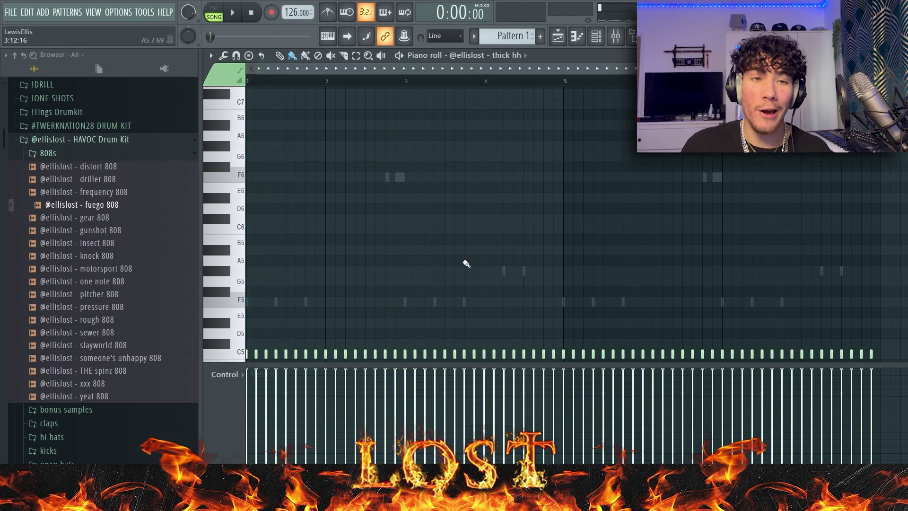
# Play the thick hi-hat pattern, check the closing A4 roll in bar 4 and set the grid snap to Line
pyautogui.press('space')
pyautogui.scroll(-5, 458, 265)
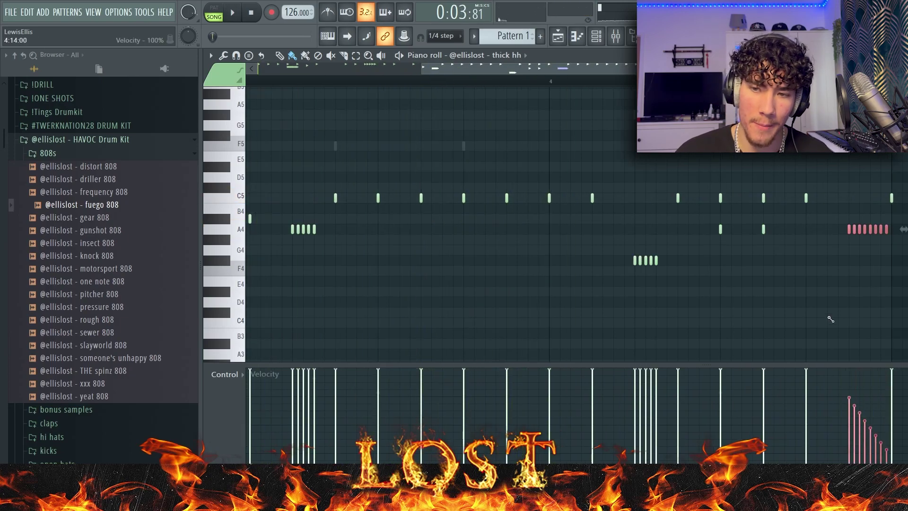
pyautogui.press('space')
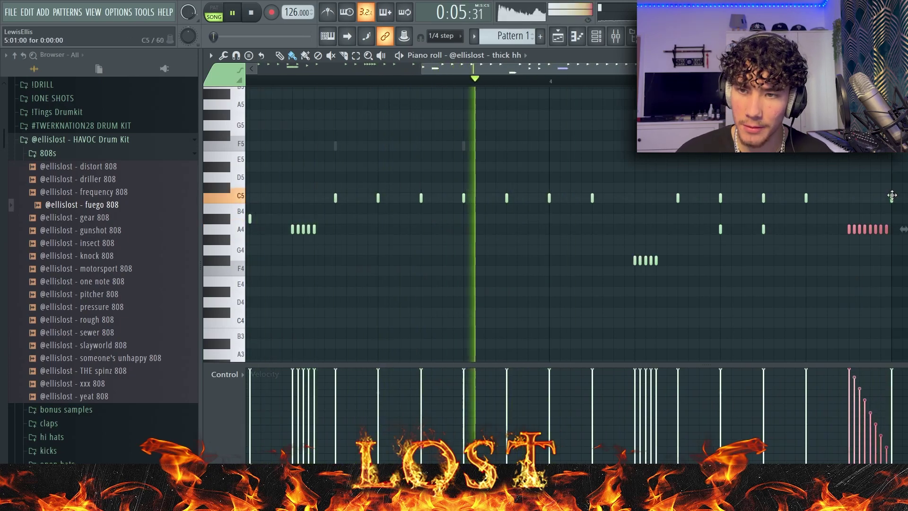
pyautogui.click(882, 229)
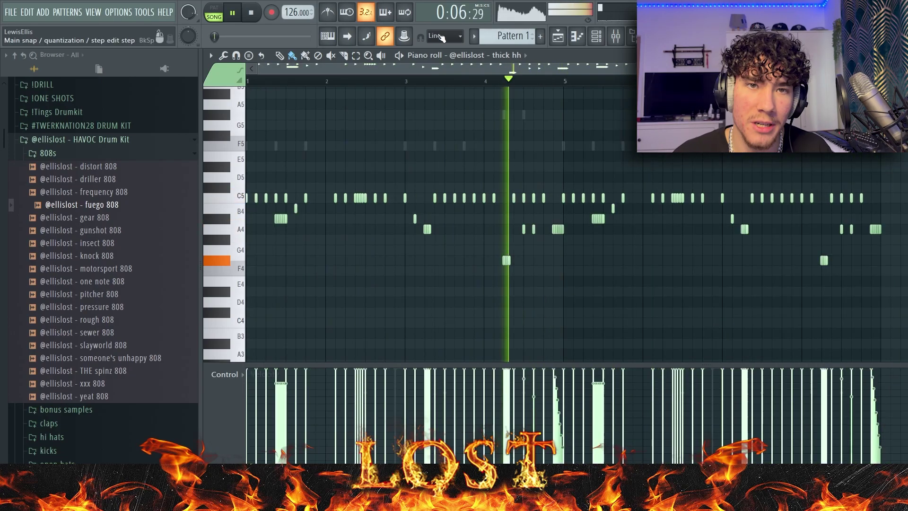
pyautogui.click(441, 38)
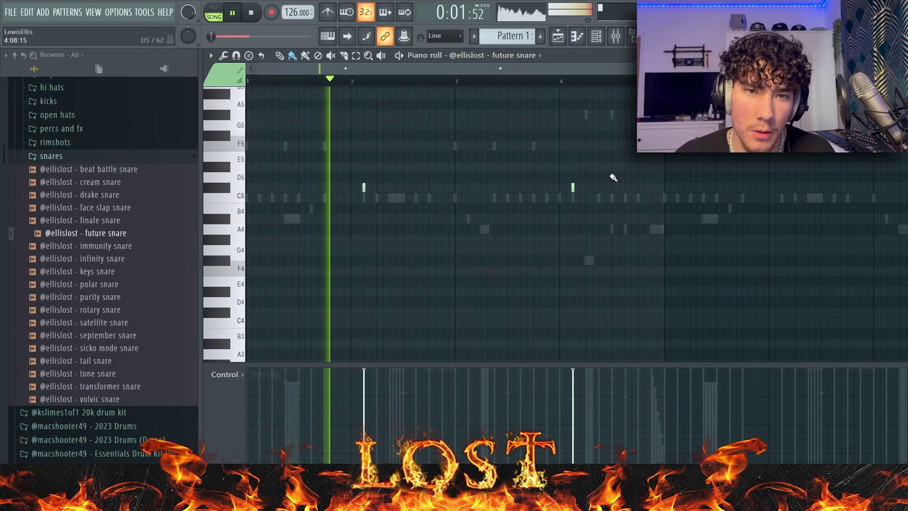
# Add a C#5 snare hit near the end of bar 3 in the future snare's piano roll
pyautogui.scroll(2, 556, 196)
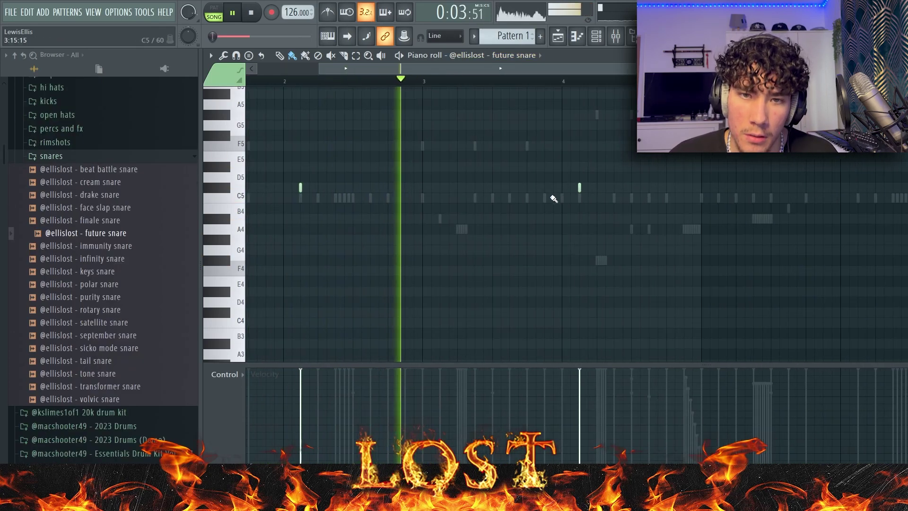
pyautogui.click(544, 187)
pyautogui.scroll(-2, 578, 197)
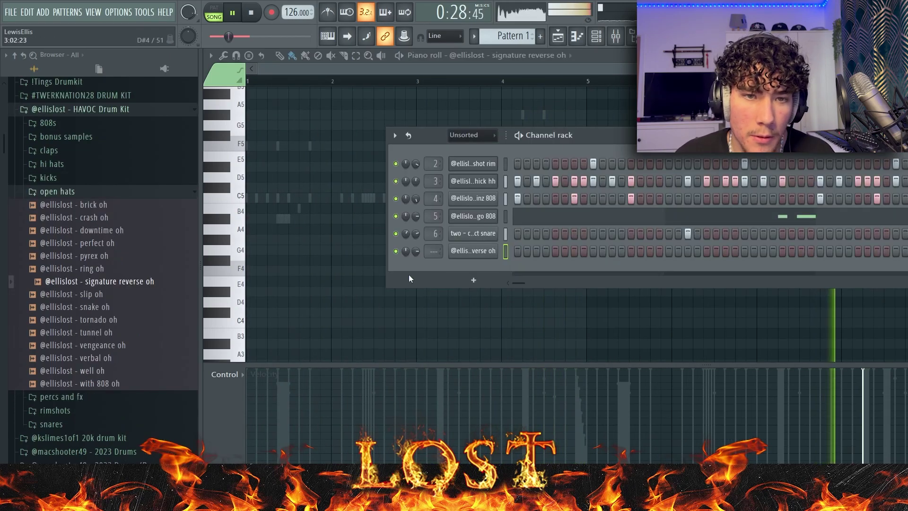
# Repeat the perfect open hat's bar 1 C5 hits in bars 3, 5 and 7
pyautogui.scroll(8, 433, 251)
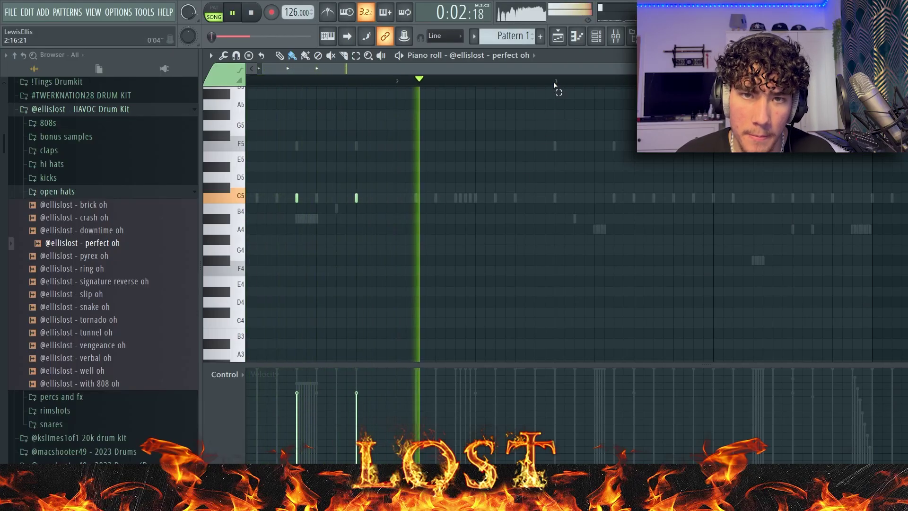
pyautogui.hotkey('ctrl', 'b')
pyautogui.scroll(-2, 543, 205)
pyautogui.moveTo(633, 80); pyautogui.dragTo(296, 80)
pyautogui.scroll(-2, 672, 218)
pyautogui.hotkey('ctrl', 'b')
pyautogui.click(524, 198)
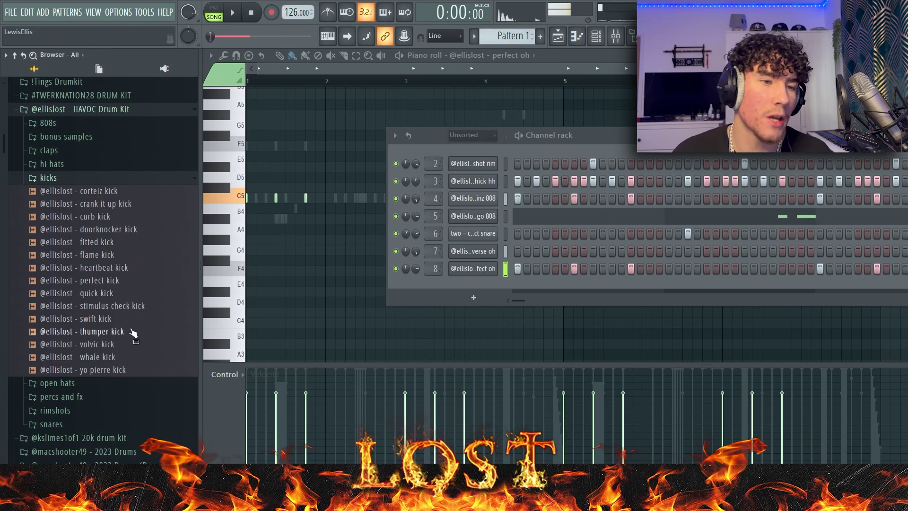
# Add the perfect kick sample to the channel rack as a new channel and clear beat 2 of bar 4 in its piano roll
pyautogui.moveTo(113, 281); pyautogui.dragTo(323, 276)
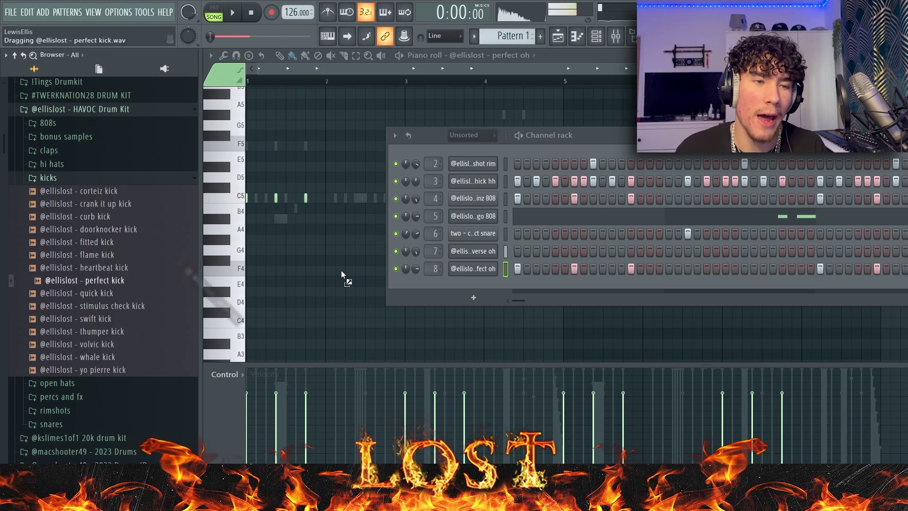
pyautogui.moveTo(452, 289); pyautogui.dragTo(453, 290)
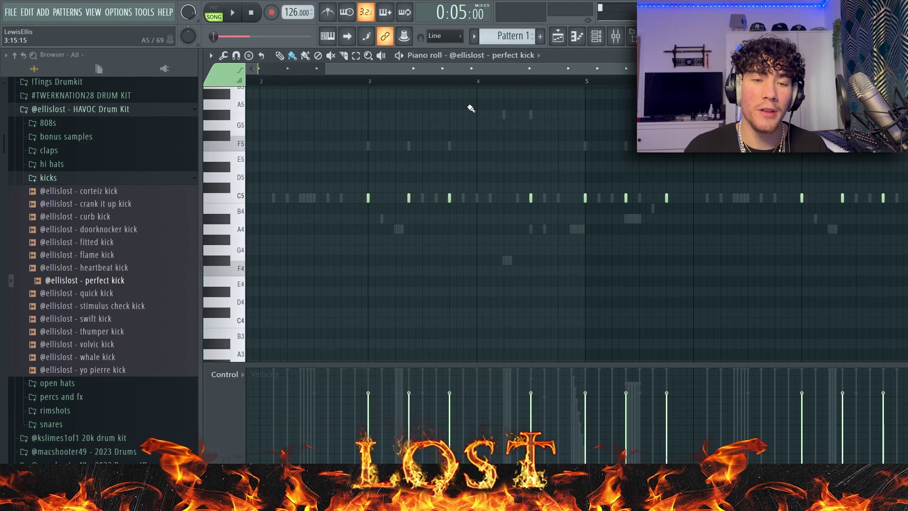
pyautogui.rightClick(503, 199)
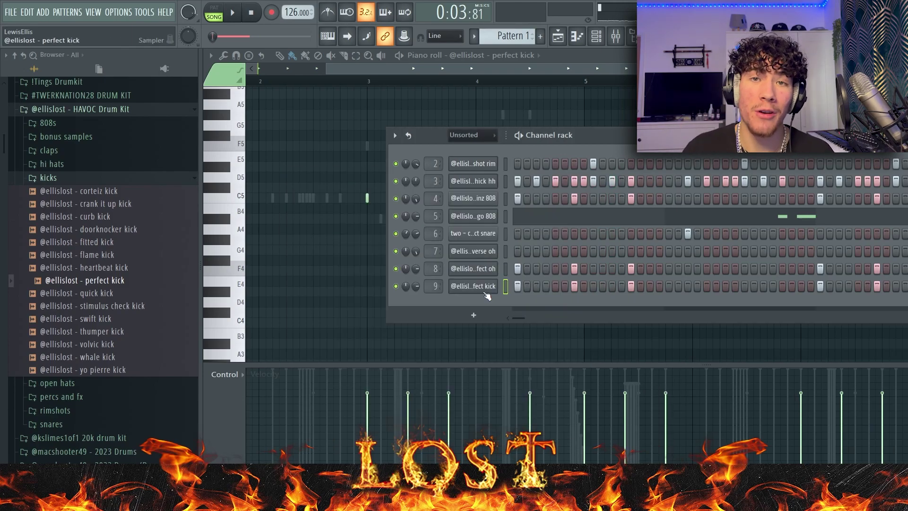
# Open the perfect kick's sampler settings and compare its sound with and without Reverse polarity during playback
pyautogui.click(486, 291)
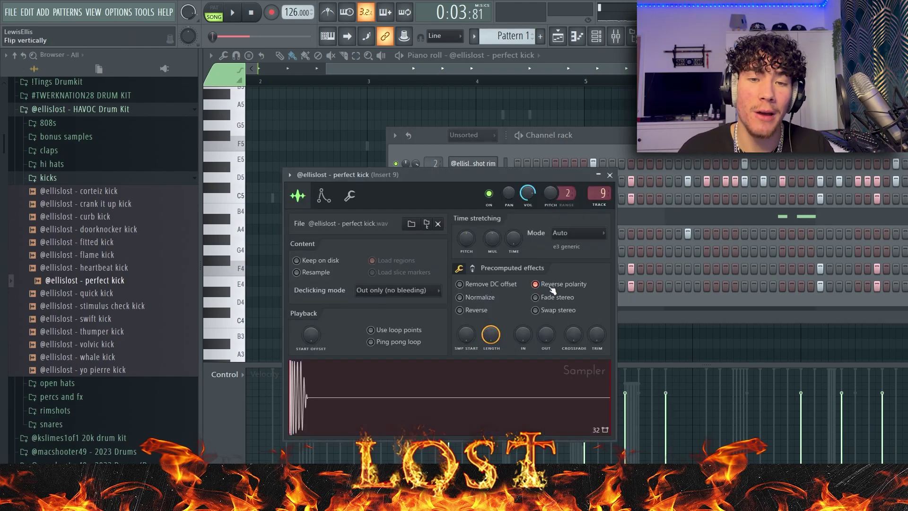
pyautogui.press('space')
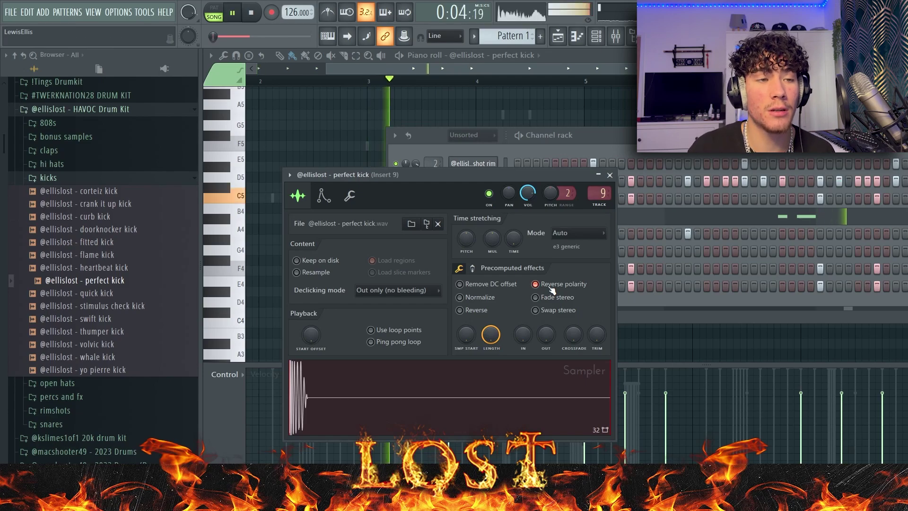
pyautogui.click(551, 290)
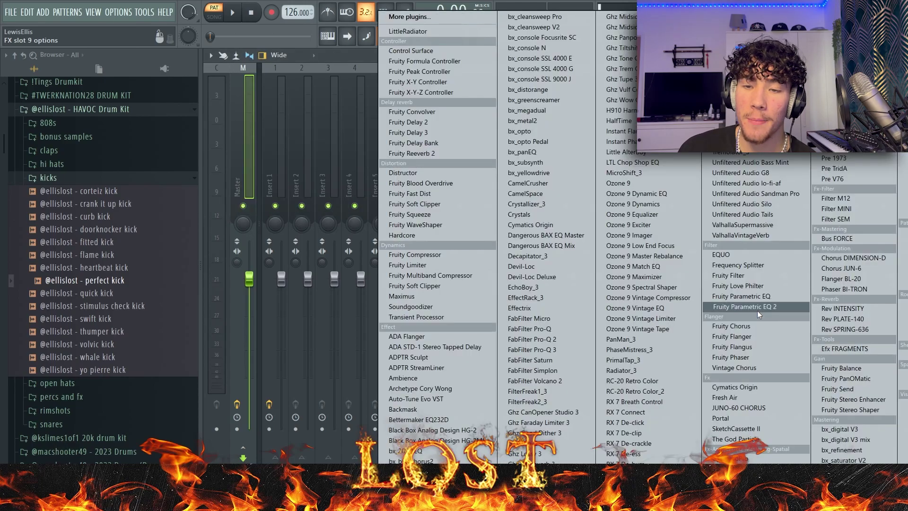
# Insert Fruity Parametric EQ 2 in FX slot 9 of the Master track and shift a mid band to a higher frequency
pyautogui.click(759, 307)
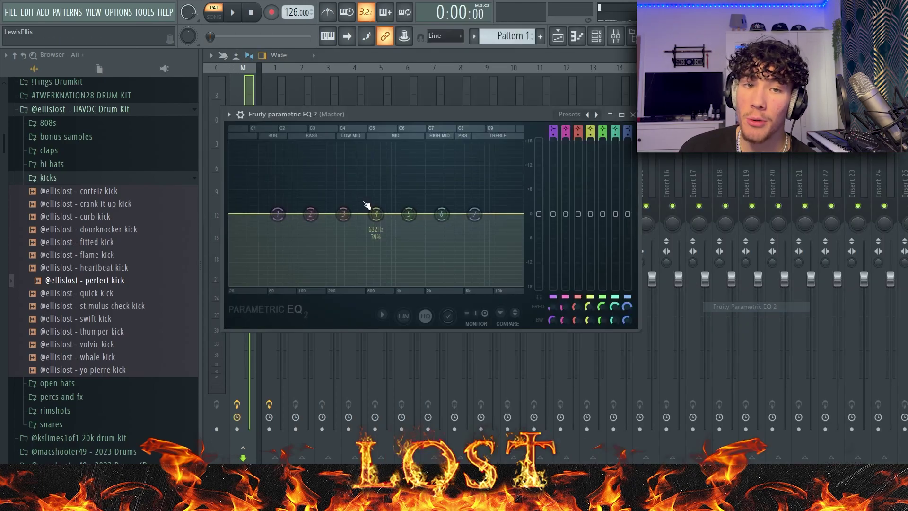
pyautogui.moveTo(348, 218); pyautogui.dragTo(435, 223)
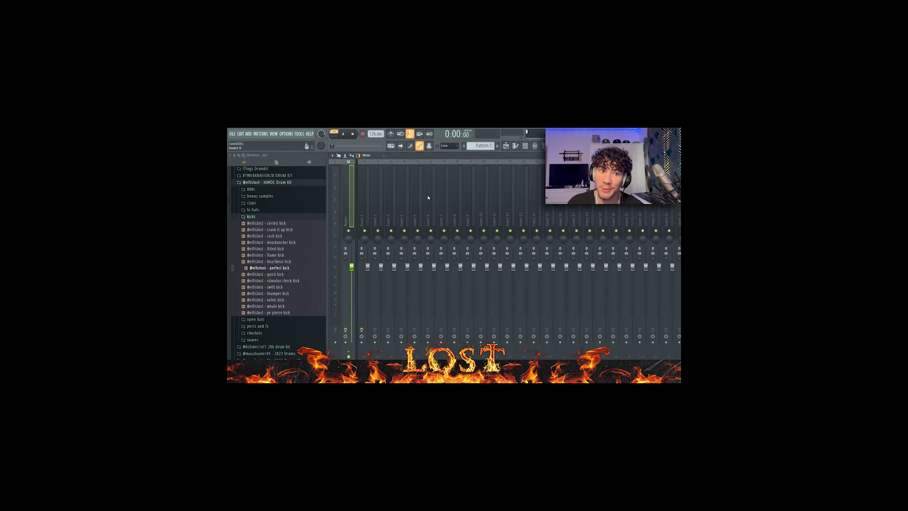
pyautogui.click(599, 255)
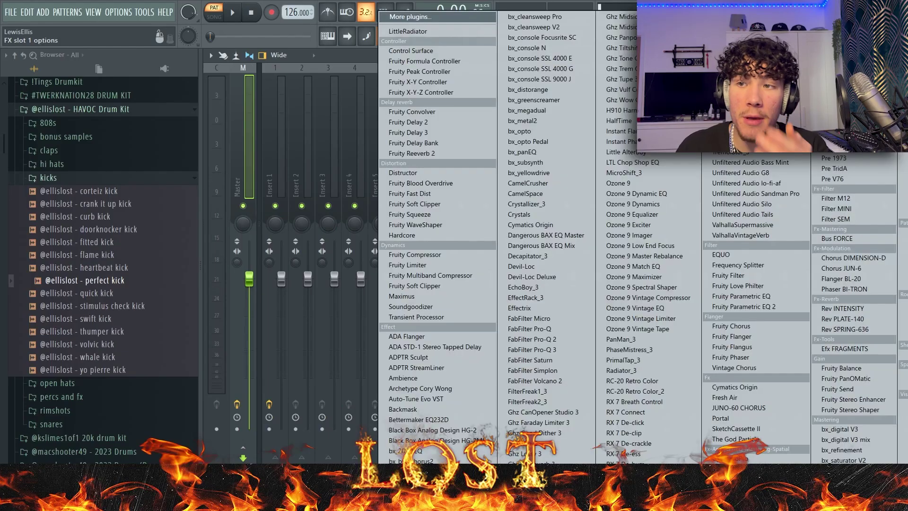
pyautogui.press('Escape')
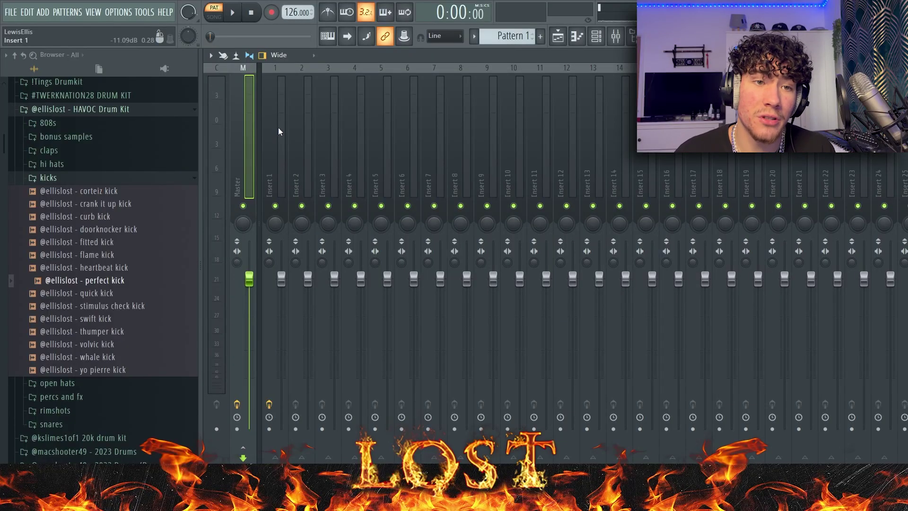
# Play the pattern, switch playback to song mode and raise the Insert 2 fader above its default level
pyautogui.click(232, 12)
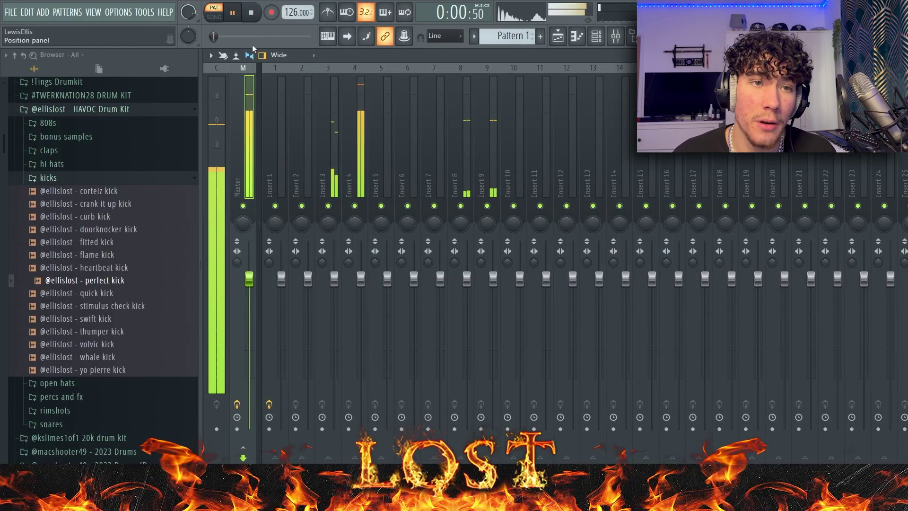
pyautogui.click(334, 138)
pyautogui.click(309, 137)
pyautogui.press('space')
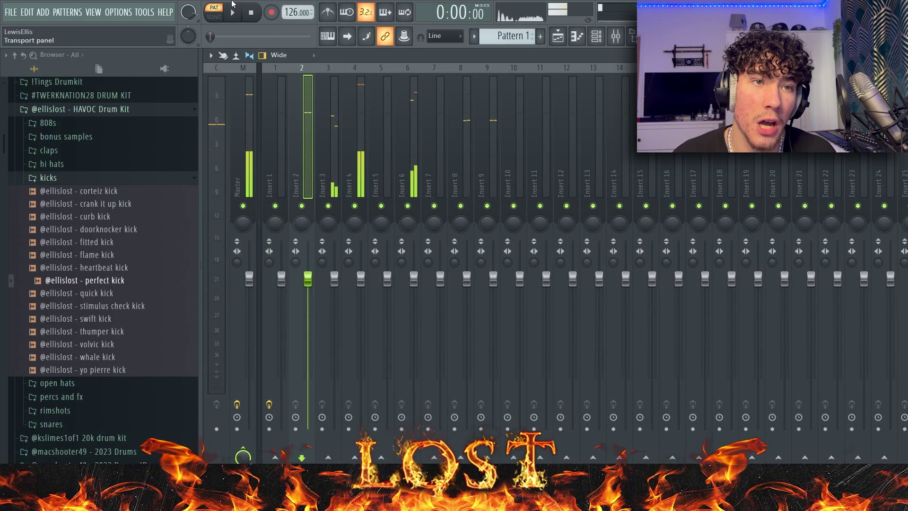
pyautogui.press('l')
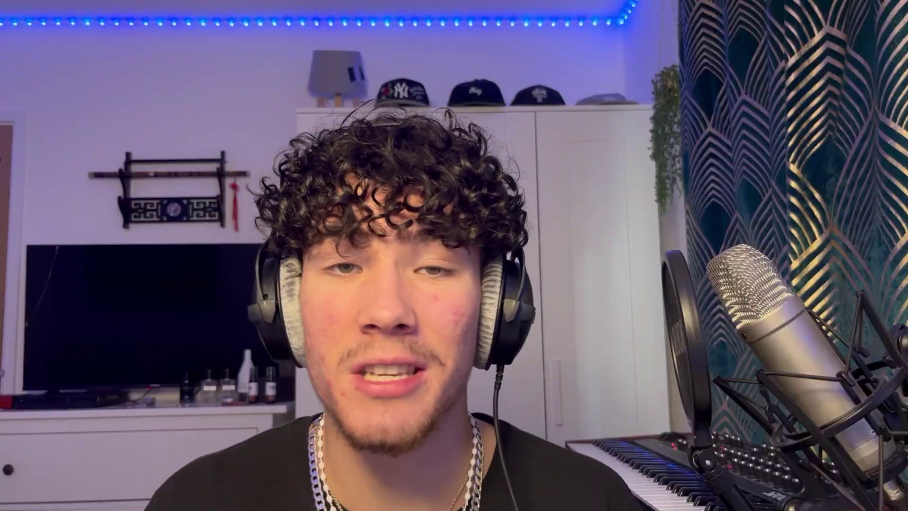
pyautogui.moveTo(307, 242); pyautogui.dragTo(309, 271)
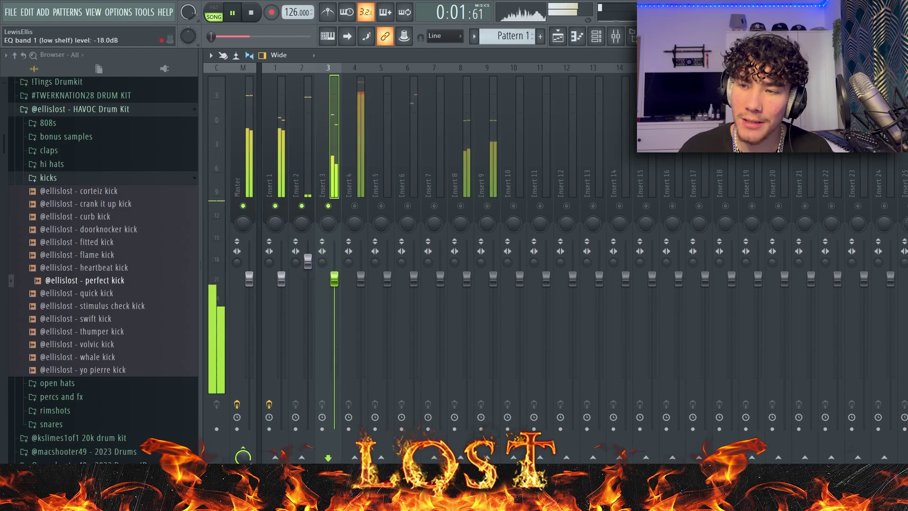
# Set the Insert 3 volume to 112% (2.7 dB) while listening to the song
pyautogui.press('space')
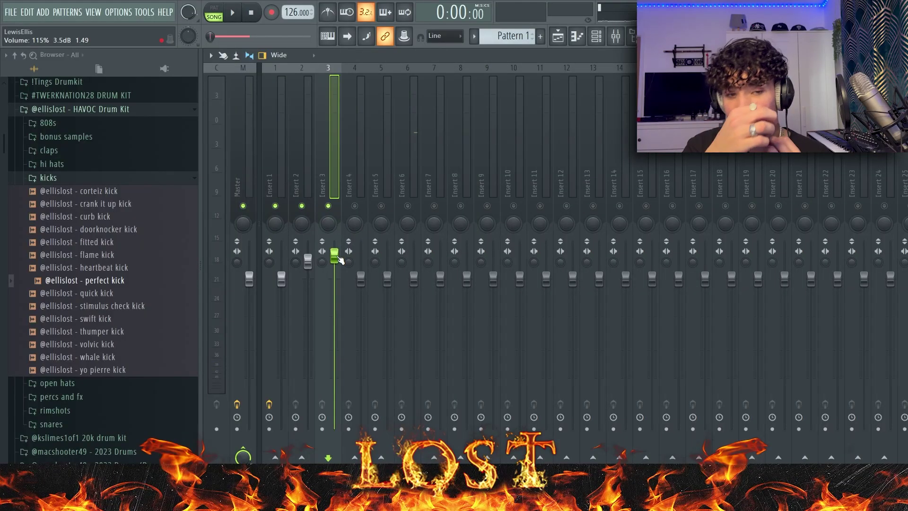
pyautogui.press('space')
pyautogui.moveTo(337, 260); pyautogui.dragTo(337, 263)
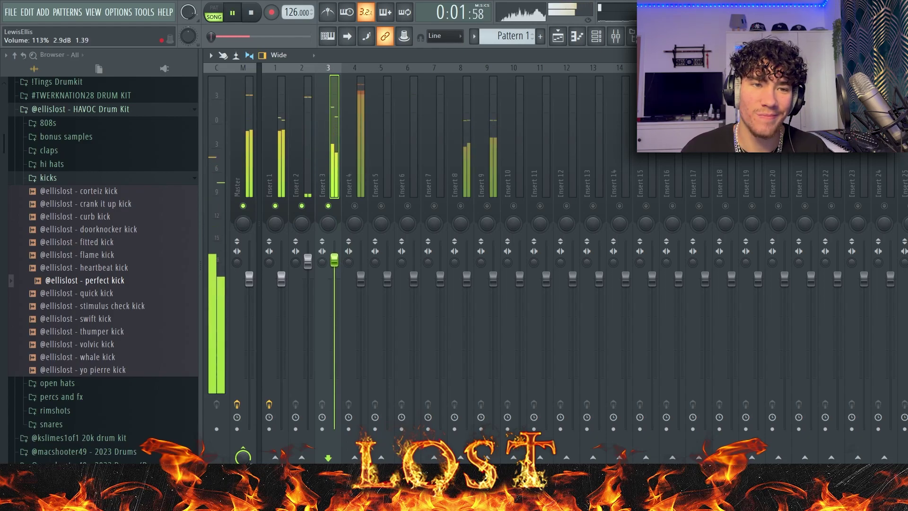
pyautogui.moveTo(334, 261); pyautogui.dragTo(334, 262)
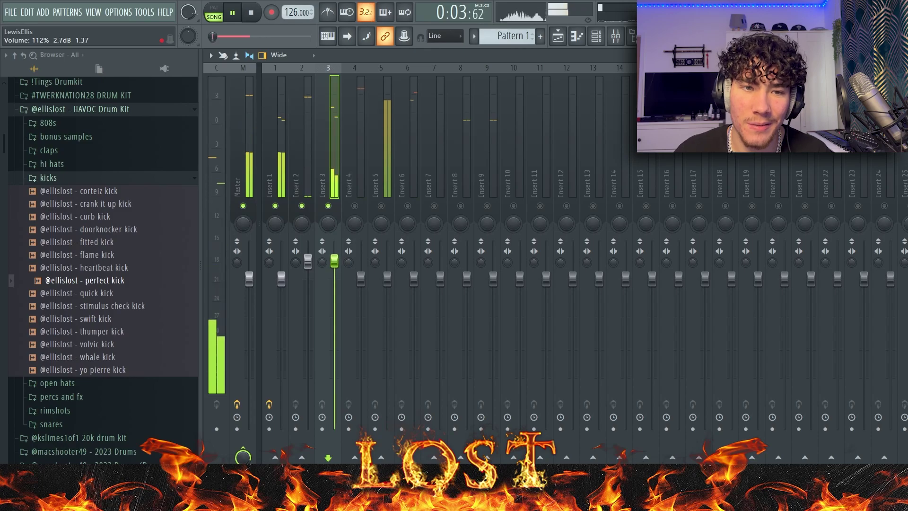
# Lower the Insert 6 fader slightly below its default level and raise the Insert 8 fader slightly above it
pyautogui.click(415, 180)
pyautogui.moveTo(413, 284); pyautogui.dragTo(407, 293)
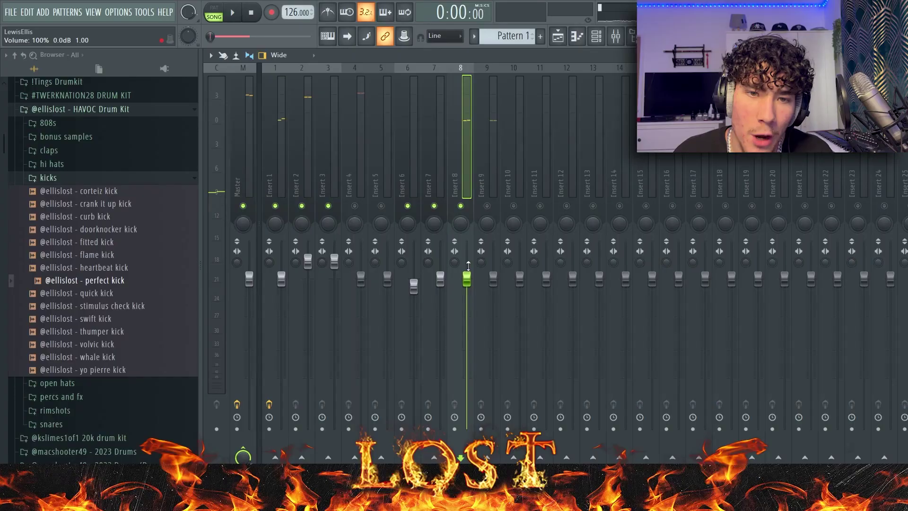
pyautogui.press('space')
pyautogui.moveTo(467, 279); pyautogui.dragTo(466, 270)
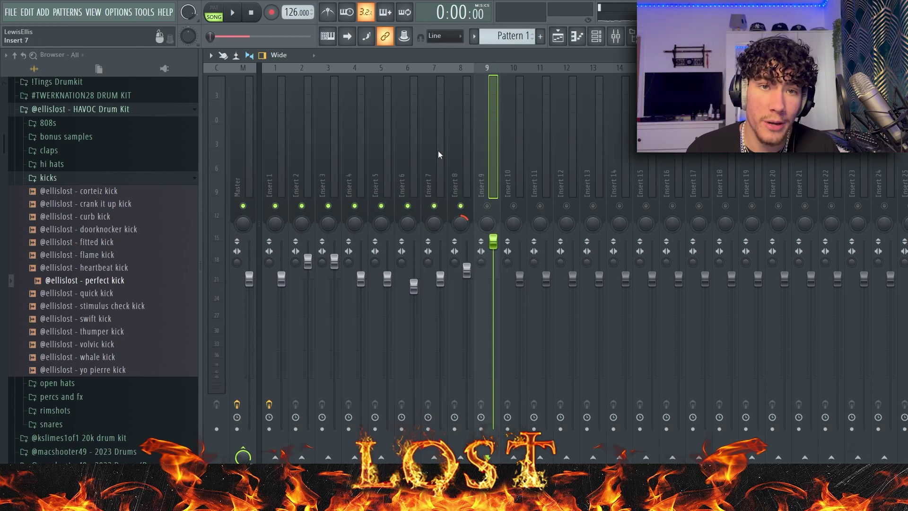
# Open the controller link settings for the perfect kick channel's volume in the channel rack
pyautogui.press('F6')
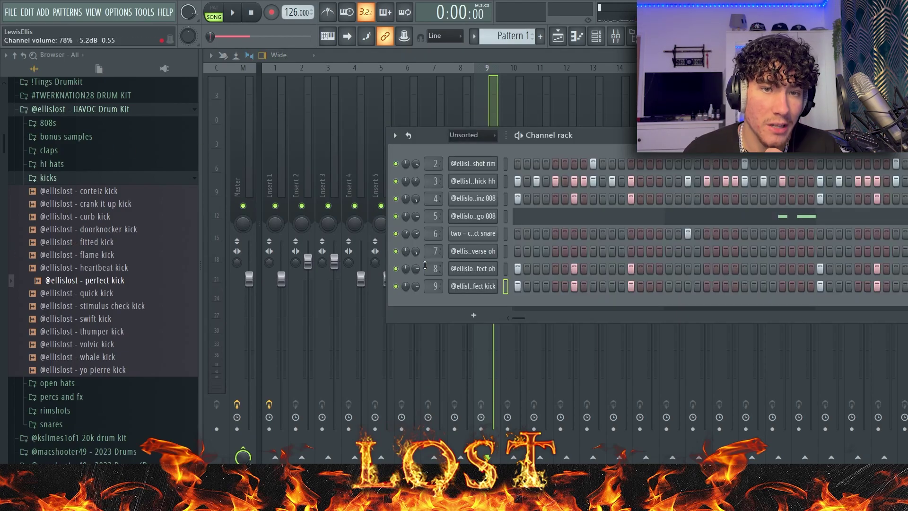
pyautogui.rightClick(416, 290)
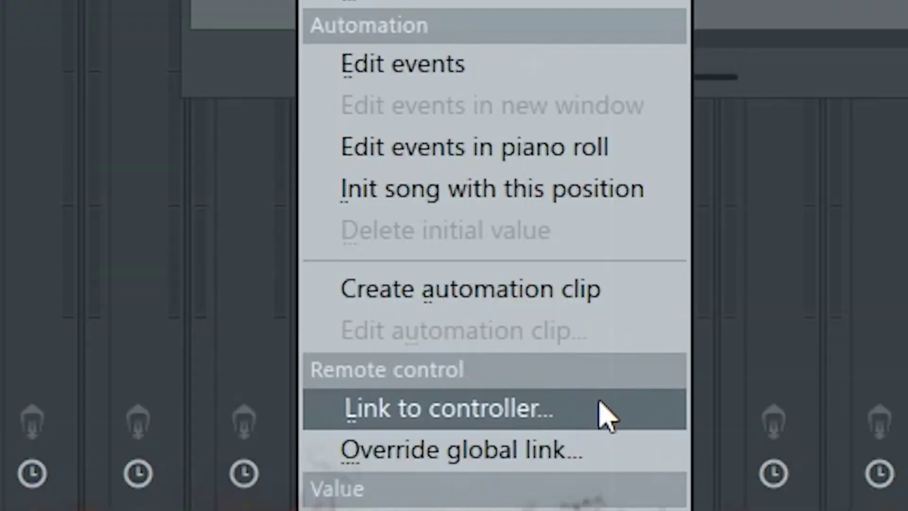
pyautogui.click(605, 416)
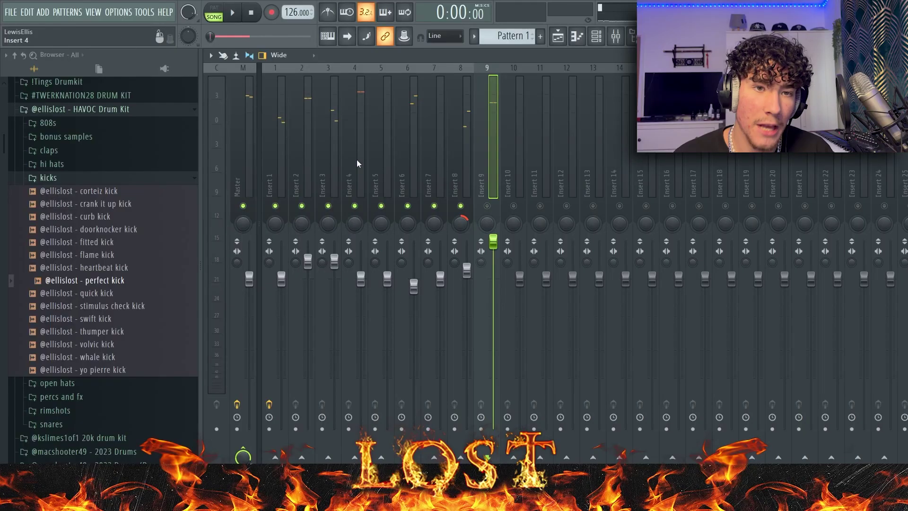
# Try lowering the Insert 4 volume to 80% (-4.7 dB) while the song plays, and reset the fader to its default
pyautogui.click(358, 162)
pyautogui.press('space')
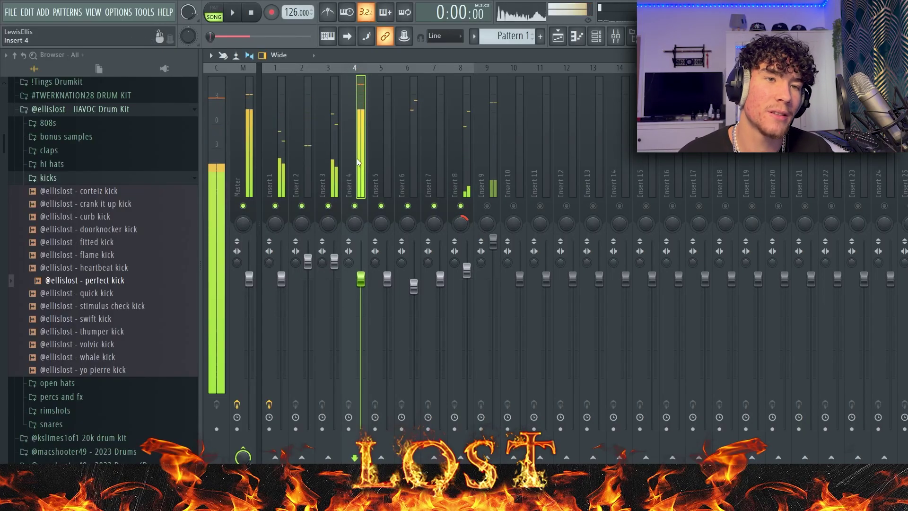
pyautogui.moveTo(360, 279)
pyautogui.mouseDown()
pyautogui.moveTo(361, 303)
pyautogui.moveTo(361, 279)
pyautogui.mouseUp()
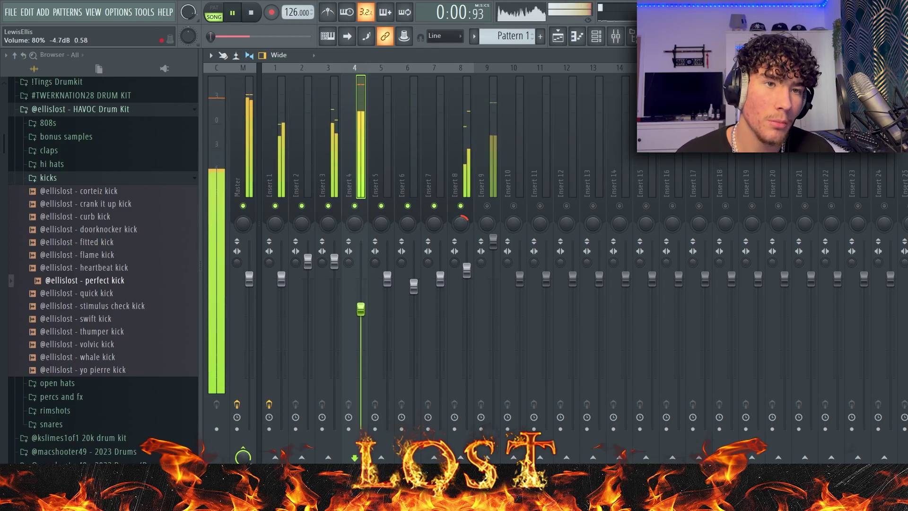
pyautogui.rightClick(360, 279)
pyautogui.click(396, 209)
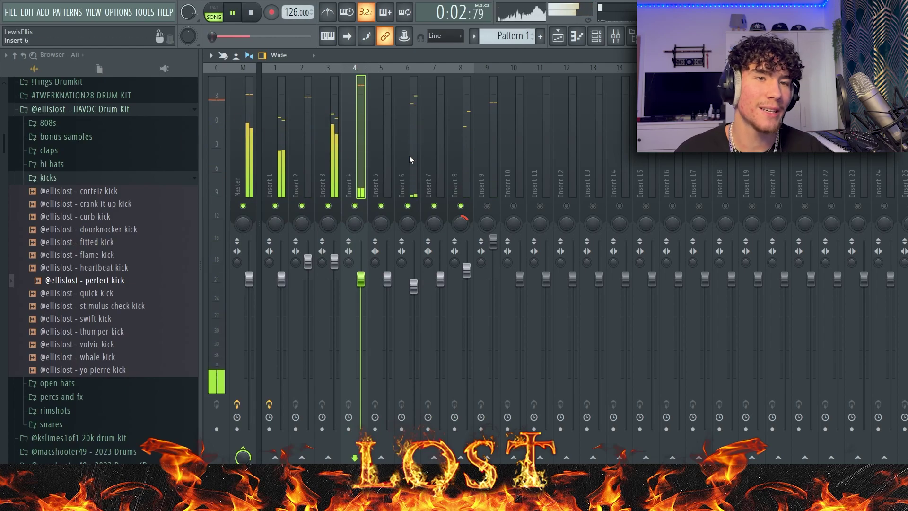
# Lower the Insert 9 fader slightly while listening to the song from the start
pyautogui.click(493, 242)
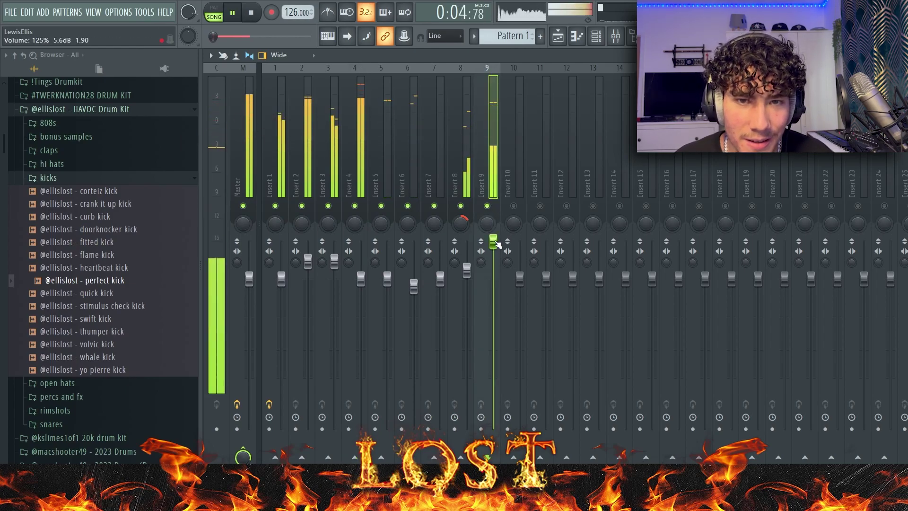
pyautogui.press('space')
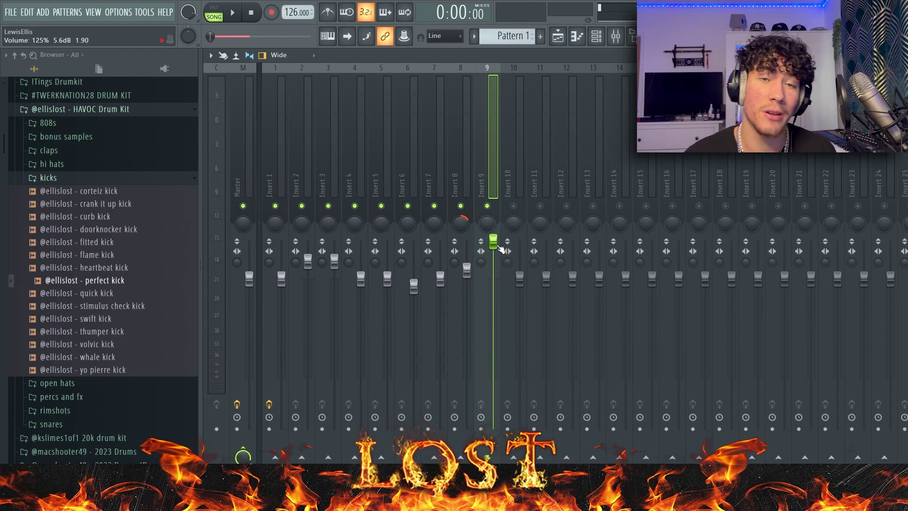
pyautogui.press('space')
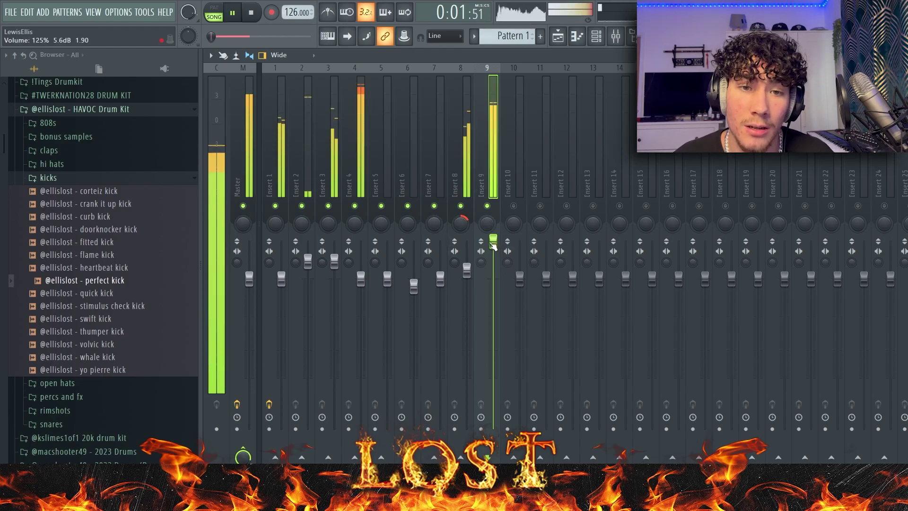
pyautogui.moveTo(499, 244); pyautogui.dragTo(500, 253)
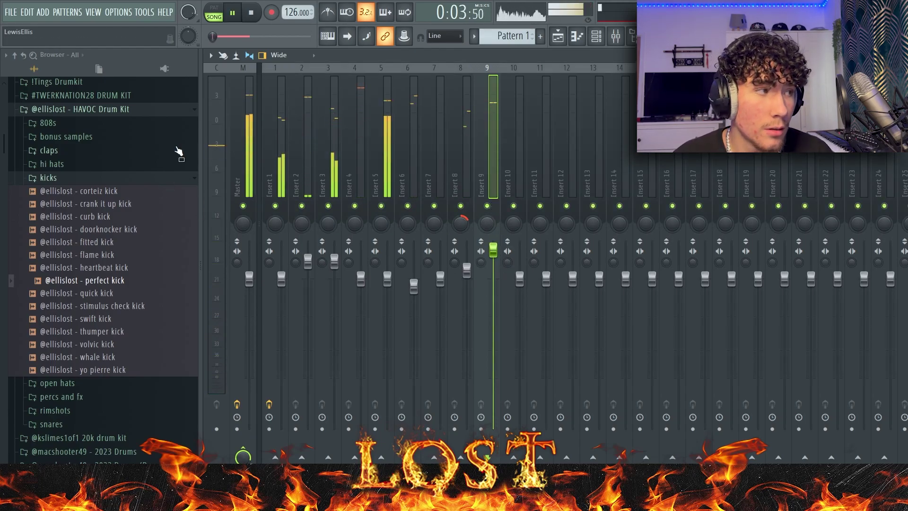
# Split the pattern by channel for the playlist, and cut the flute and harp clip at bar 9, placing the next part on Track 2
pyautogui.press('F6')
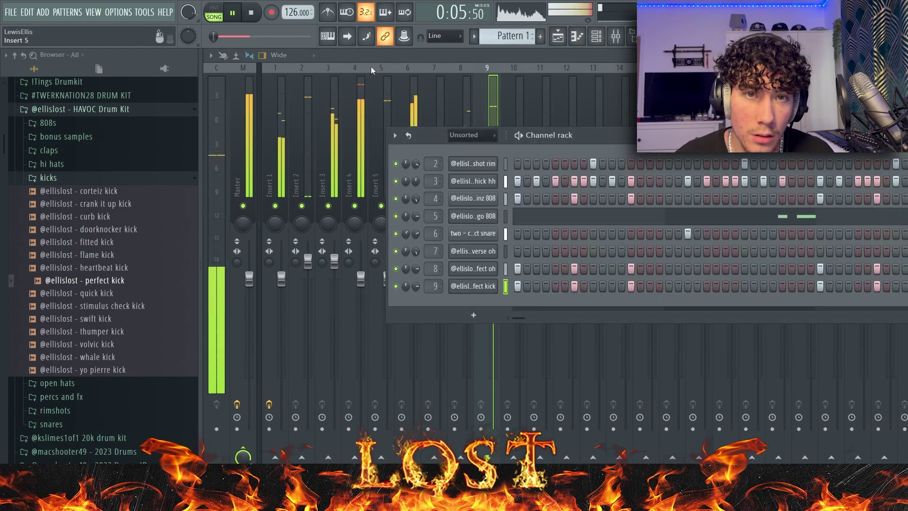
pyautogui.click(558, 36)
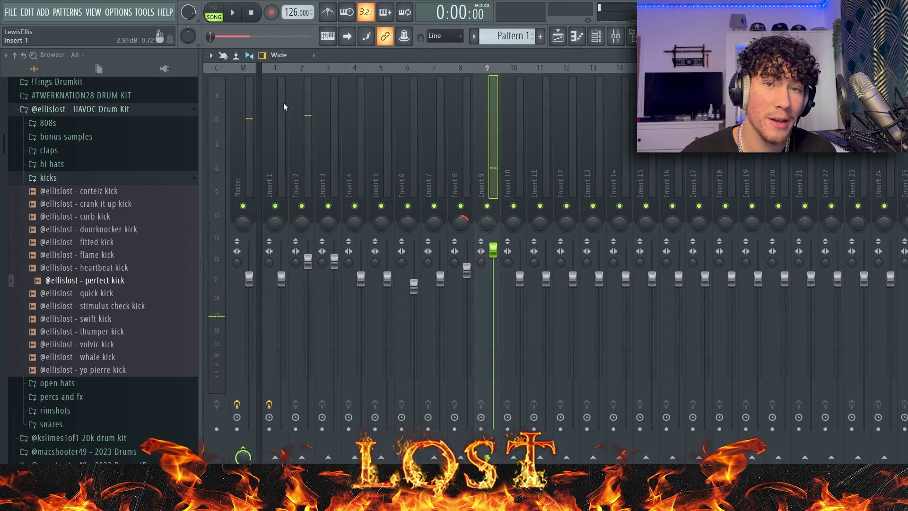
pyautogui.moveTo(326, 106); pyautogui.dragTo(279, 119)
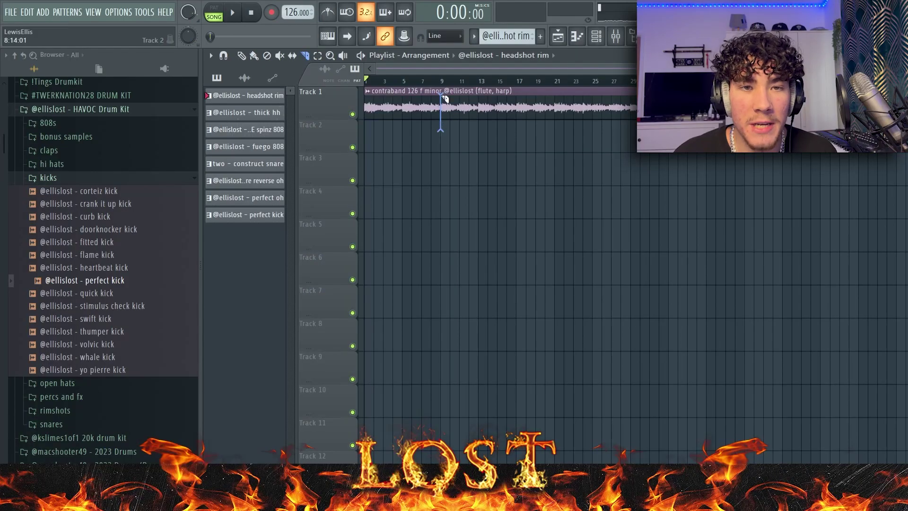
pyautogui.moveTo(442, 101); pyautogui.dragTo(603, 138)
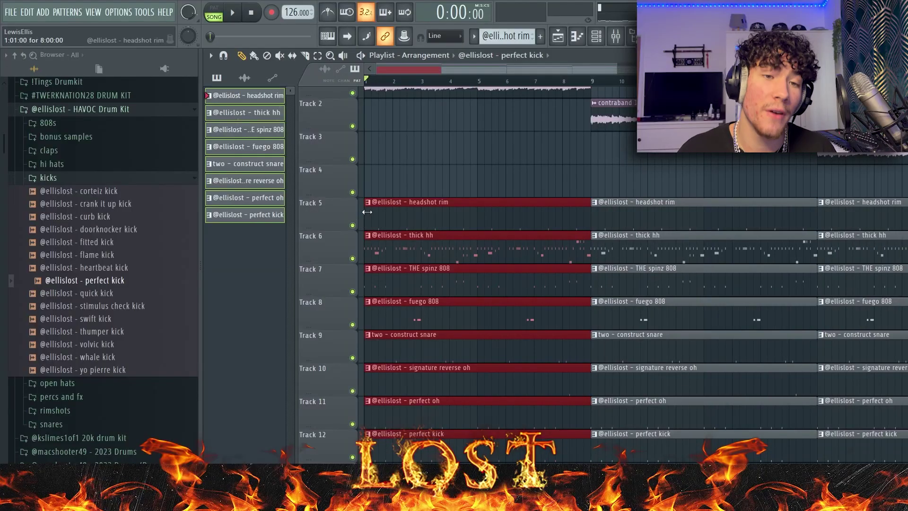
# Trim the start of the first drum section to 2:09:00 and remove its perfect kick clip while listening to the arrangement
pyautogui.moveTo(366, 219); pyautogui.dragTo(411, 219)
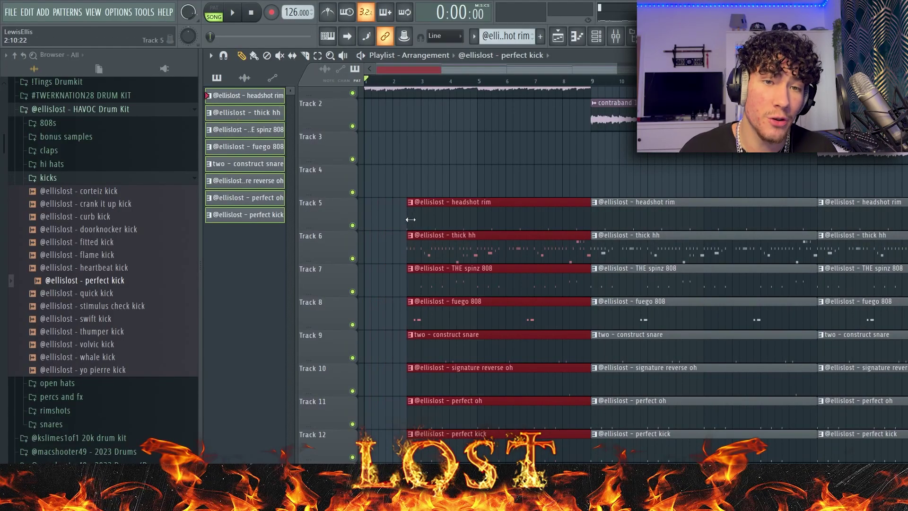
pyautogui.press('space')
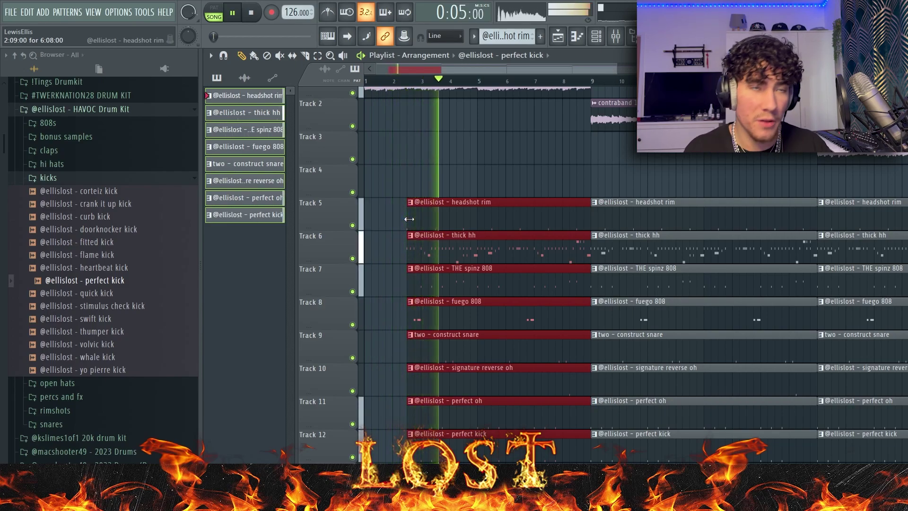
pyautogui.press('space')
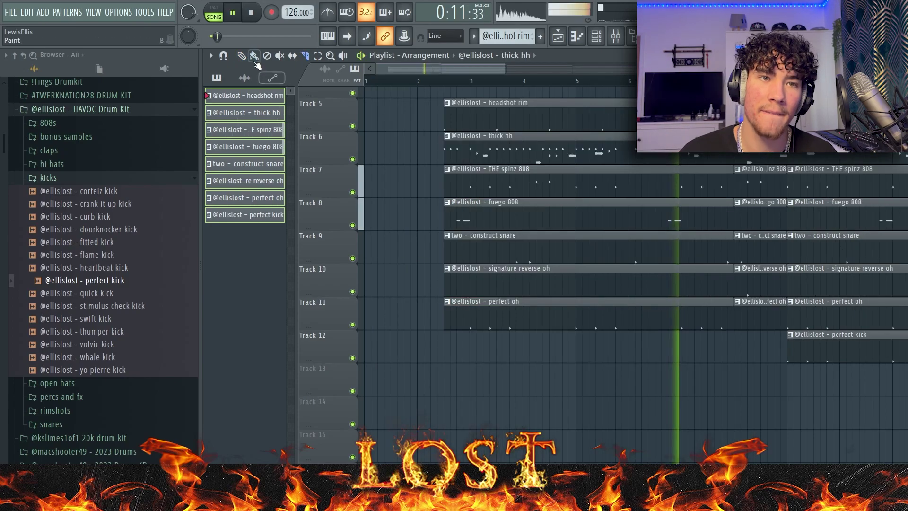
# Delete the drums in bar 8 and extend the arrangement to bar 49 with repeated sample and drum sections
pyautogui.scroll(-4, 754, 338)
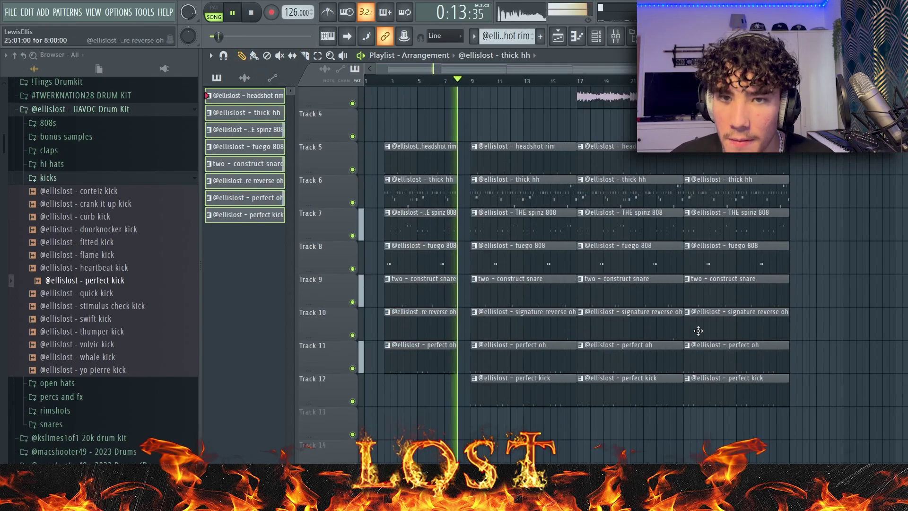
pyautogui.scroll(3, 662, 307)
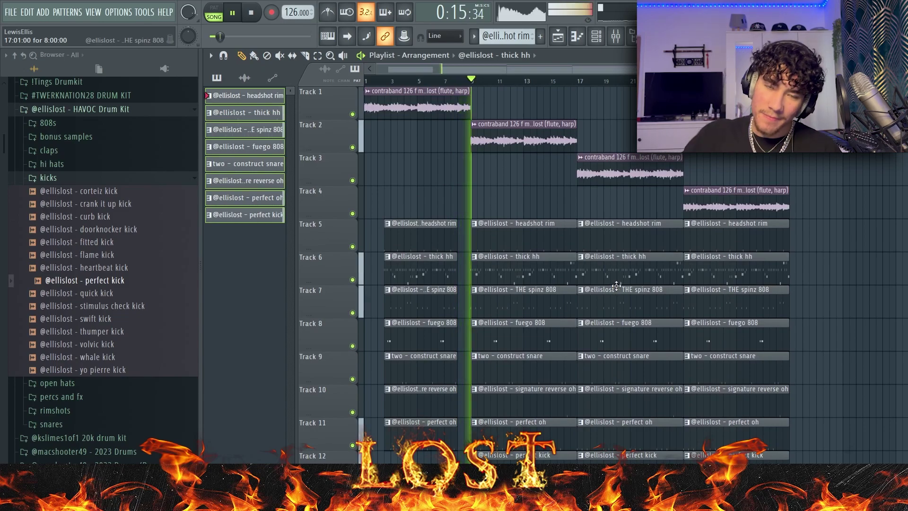
pyautogui.scroll(-2, 618, 285)
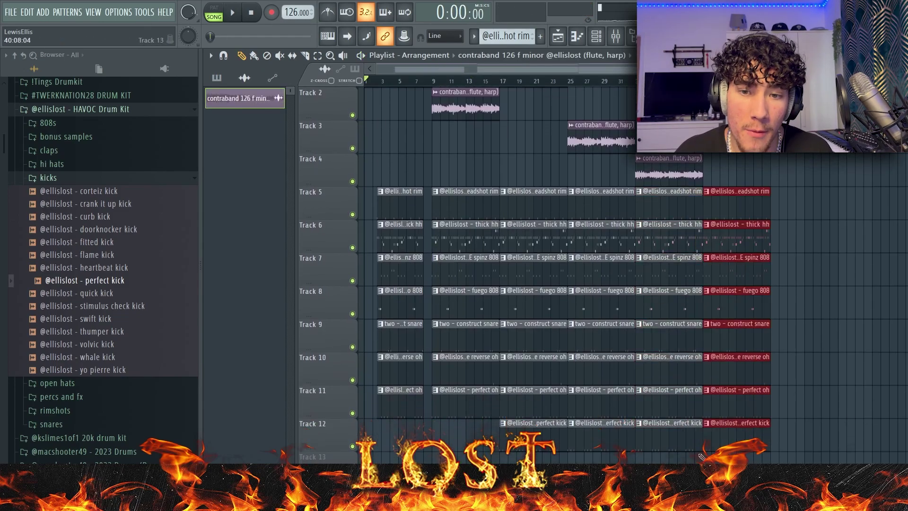
# Repeat the sample and drum sections, restarting the drums at bar 57, and move the playhead to the end of the song
pyautogui.moveTo(407, 103); pyautogui.dragTo(756, 137)
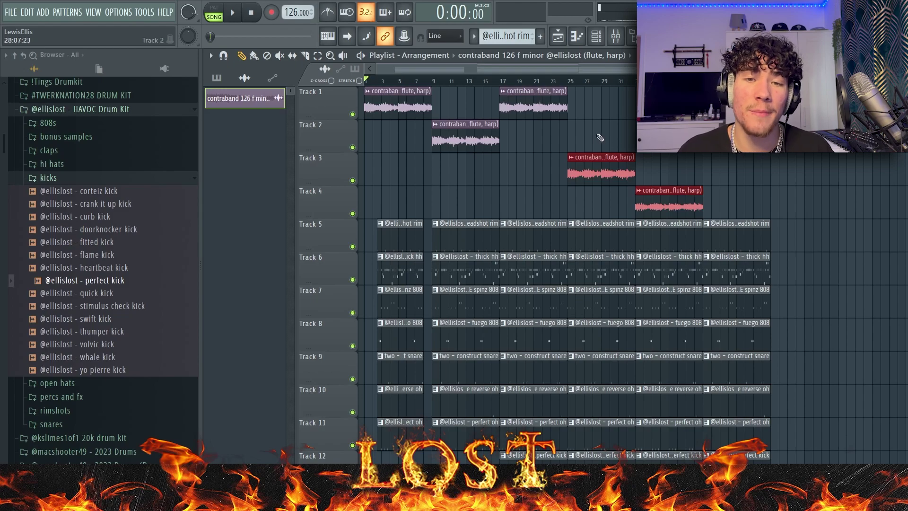
pyautogui.click(662, 170)
pyautogui.scroll(-3, 805, 355)
pyautogui.scroll(3, 806, 354)
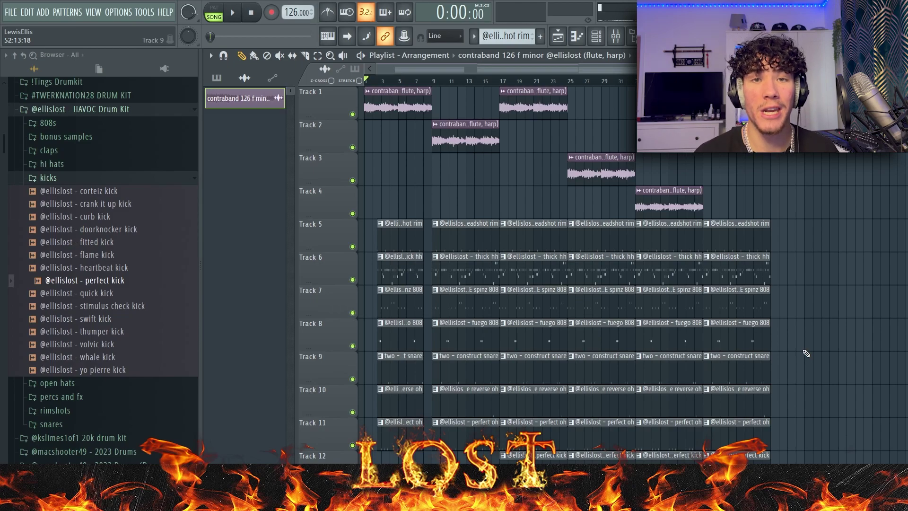
pyautogui.scroll(-2, 806, 353)
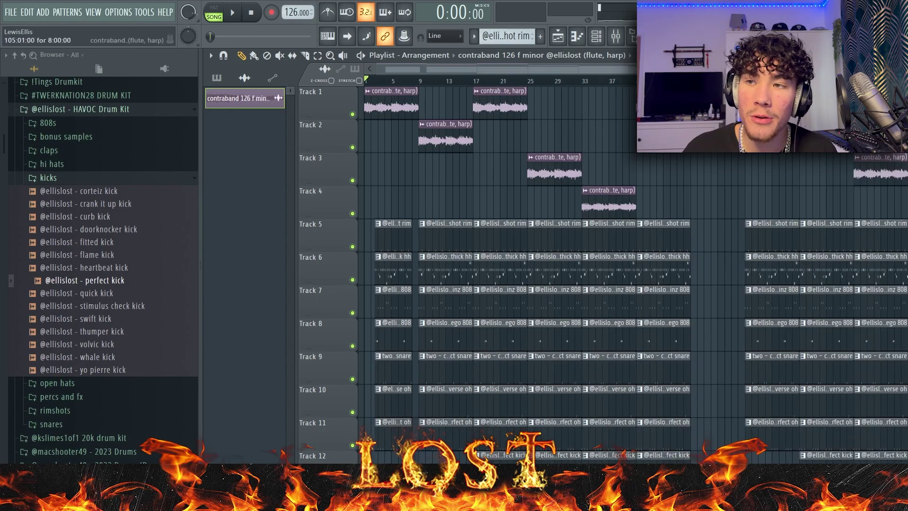
pyautogui.press('End')
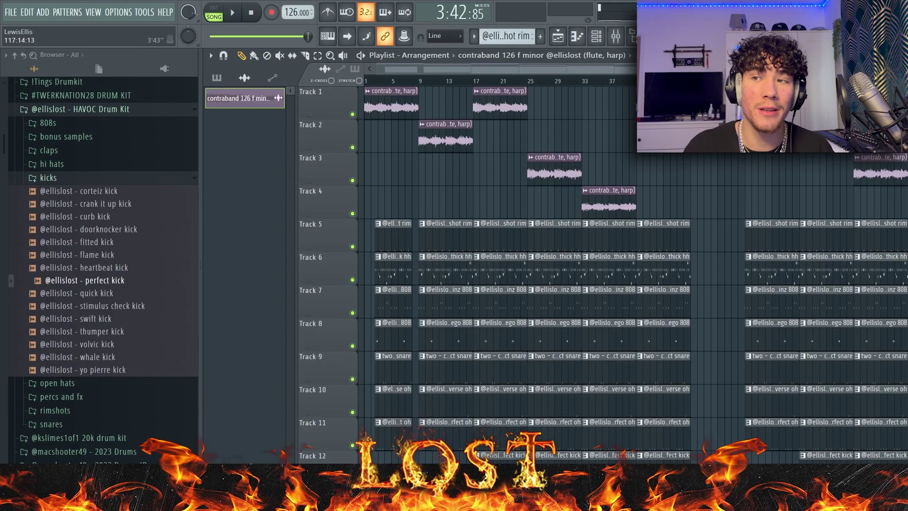